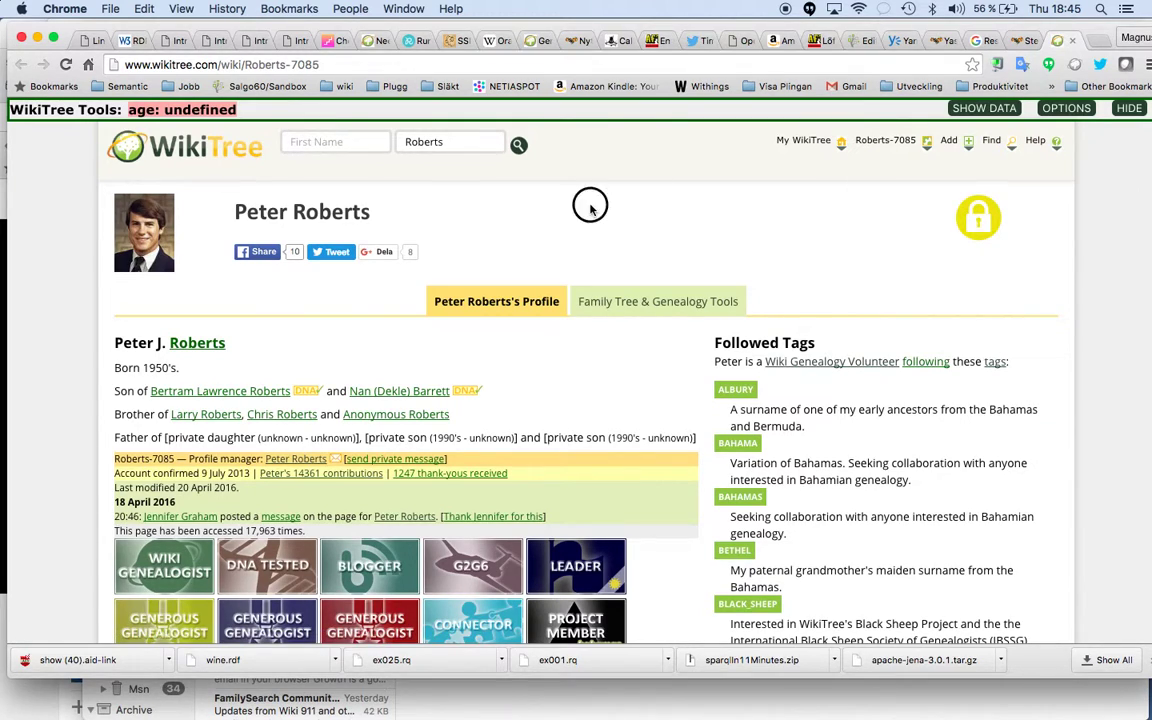
{"action": "scroll", "coordinate": [591, 205], "scroll_direction": "down", "scroll_amount": 2}
{"action": "right_click", "coordinate": [140, 162]}
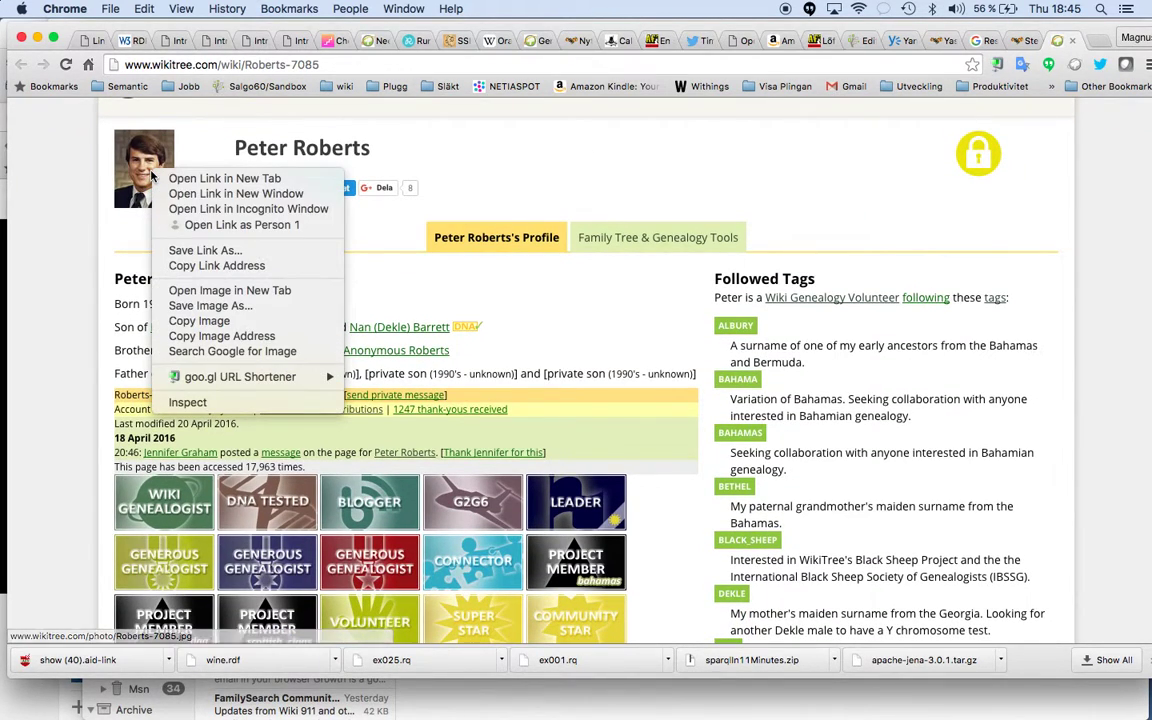
{"action": "left_click", "coordinate": [215, 336]}
{"action": "scroll", "coordinate": [700, 197], "scroll_direction": "up", "scroll_amount": 2}
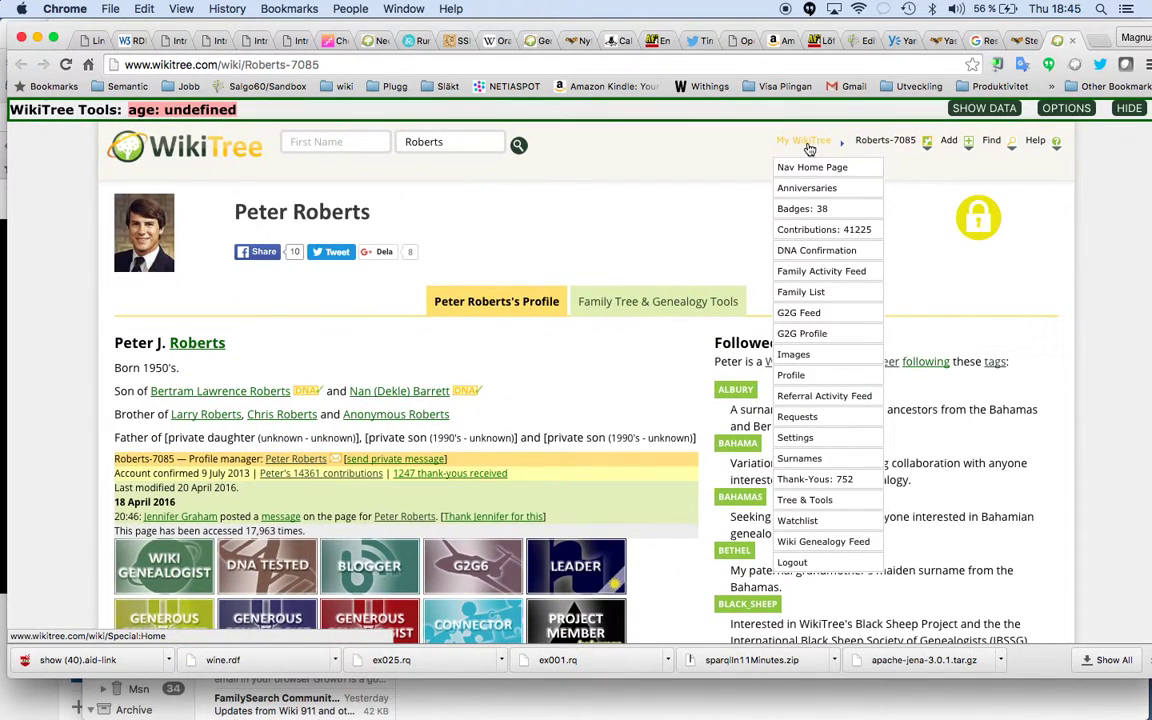
Step: Go to the G2G feed and open the 'I forgot how to import a DNA Test.' question
{"action": "left_click", "coordinate": [814, 318]}
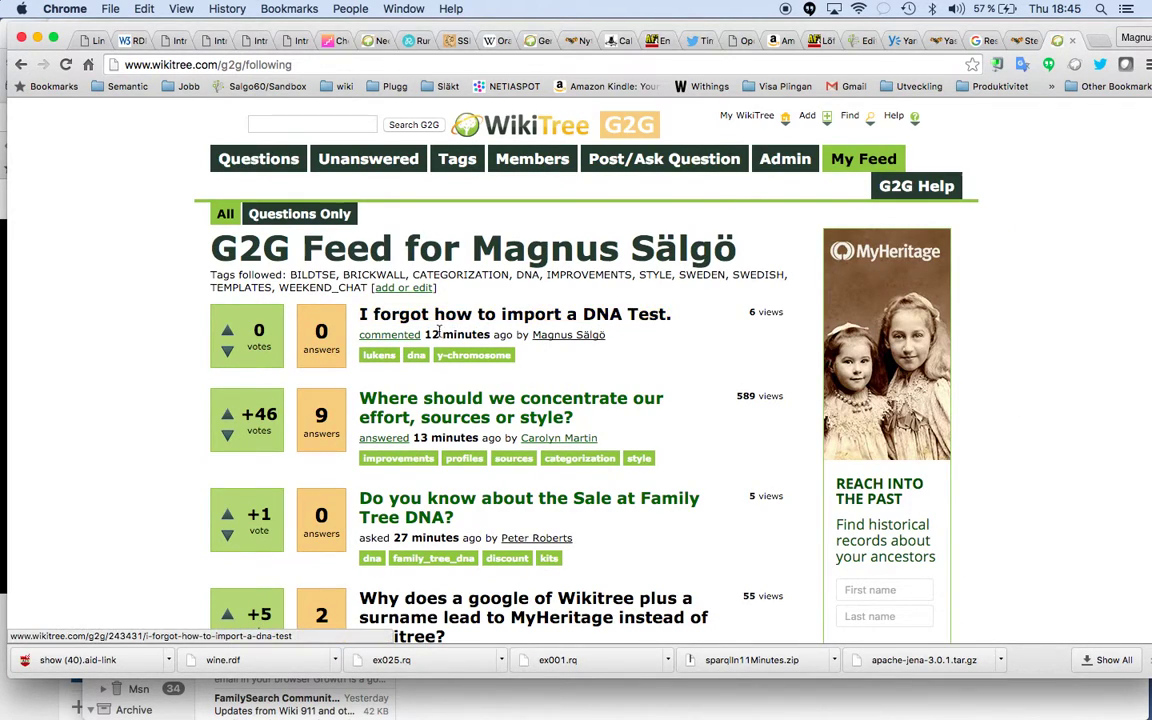
{"action": "left_click", "coordinate": [390, 335]}
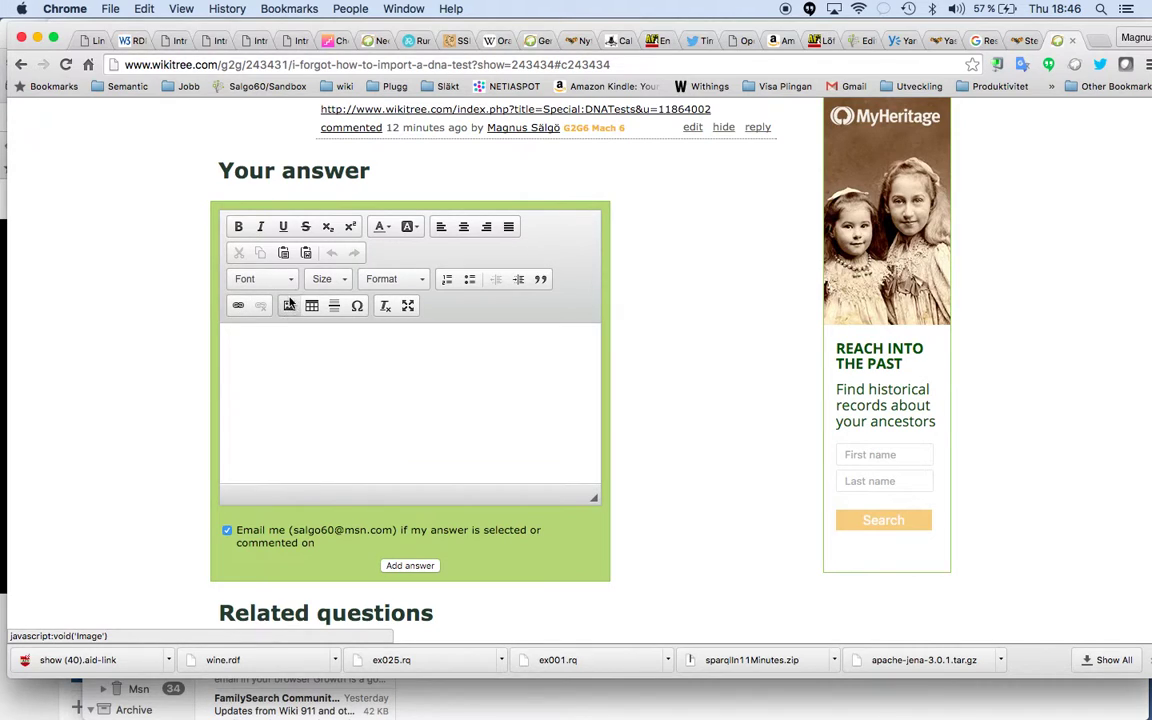
Step: Insert the profile photo into the answer as an image from its pasted URL
{"action": "left_click", "coordinate": [290, 305]}
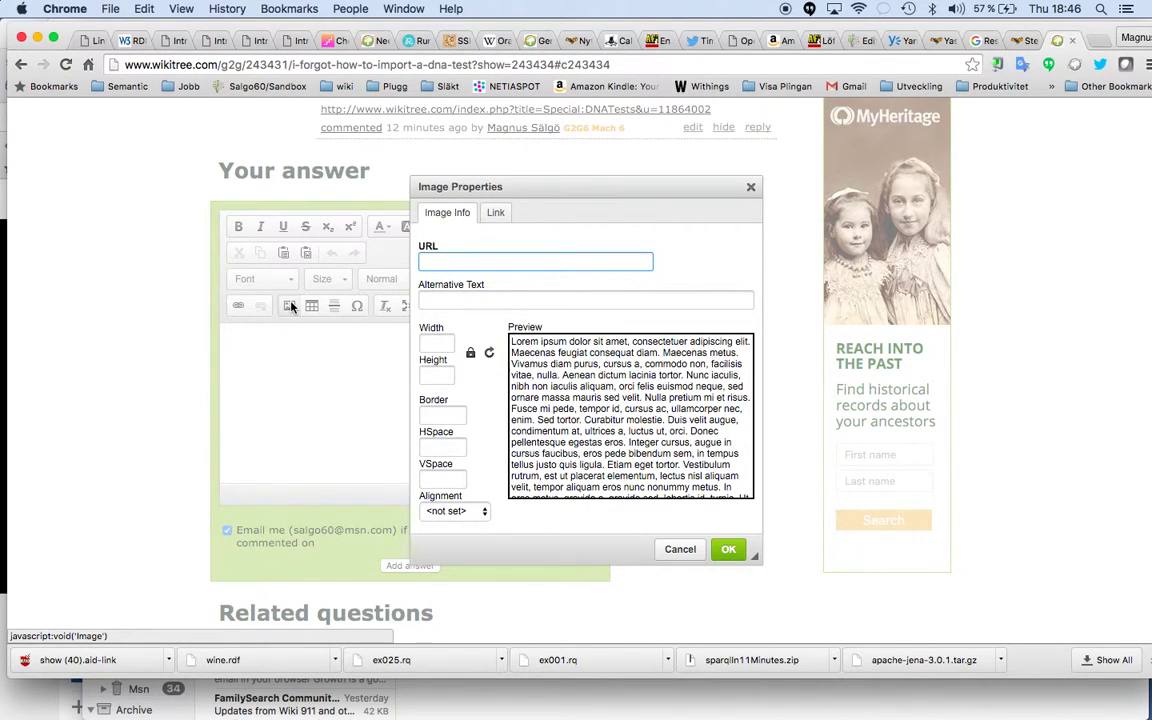
{"action": "type", "text": "http://www.wikitree.com/photo.php/thumb/f/f0/Roberts-7085.jpg/75px-Roberts-7085.jpg"}
{"action": "key", "text": "Tab"}
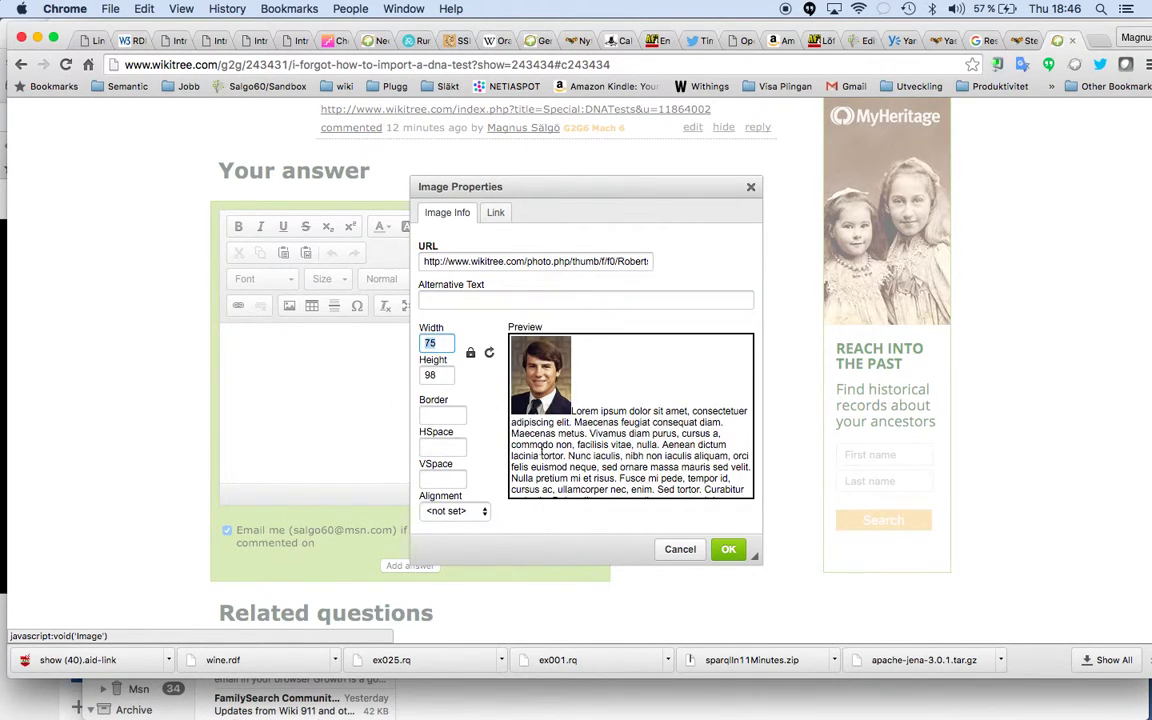
{"action": "left_click", "coordinate": [728, 548]}
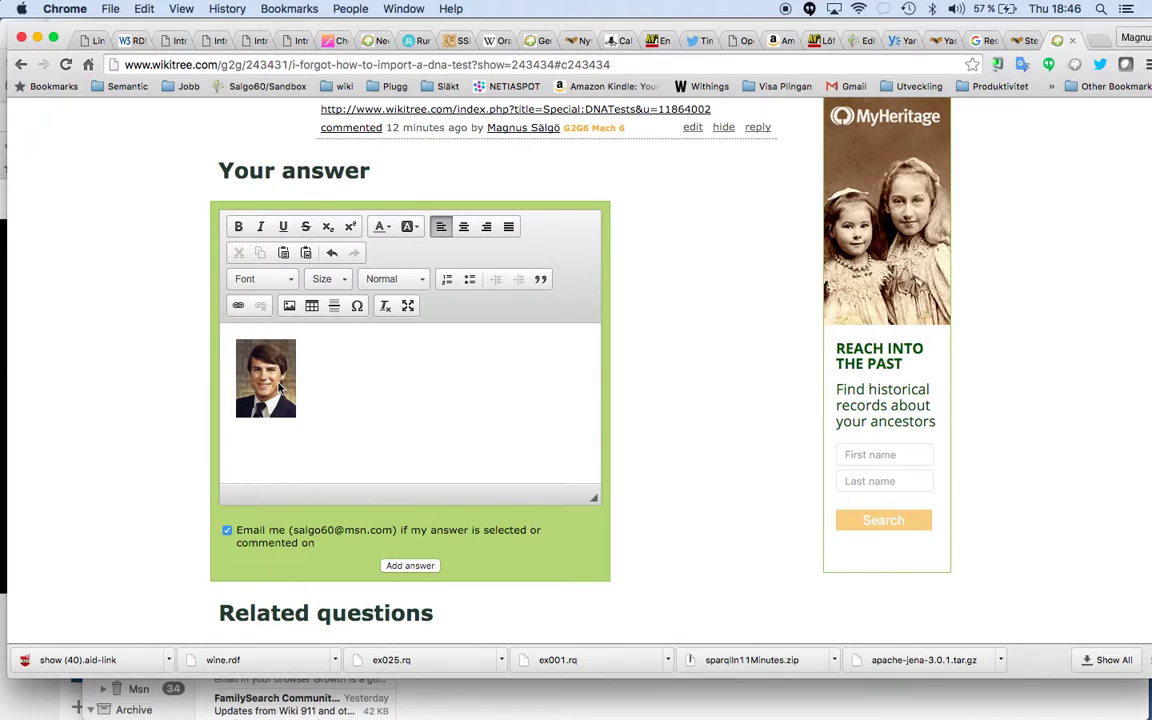
Step: Try pasting the photo address into the answer via Paste, then cancel that dialog
{"action": "right_click", "coordinate": [391, 384]}
{"action": "left_click", "coordinate": [424, 389]}
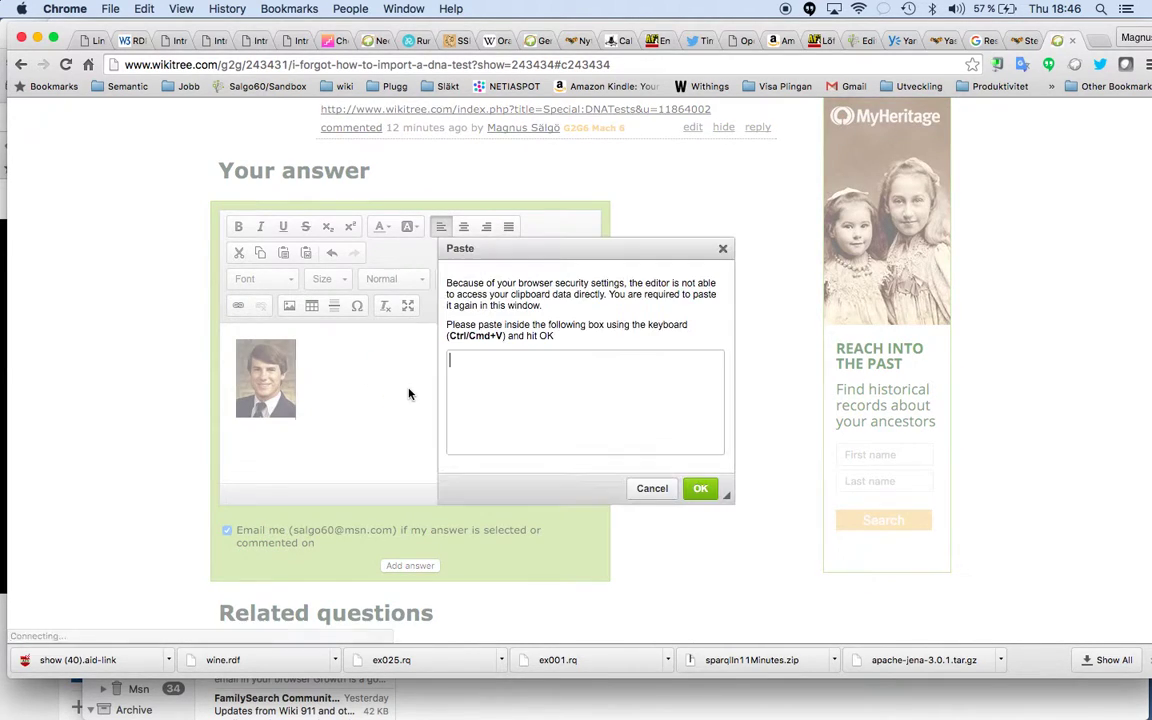
{"action": "type", "text": "http://www.wikitree.com/photo.php/thumb/f/f0/Roberts-7085.jpg/75px-Roberts-7085.jpg"}
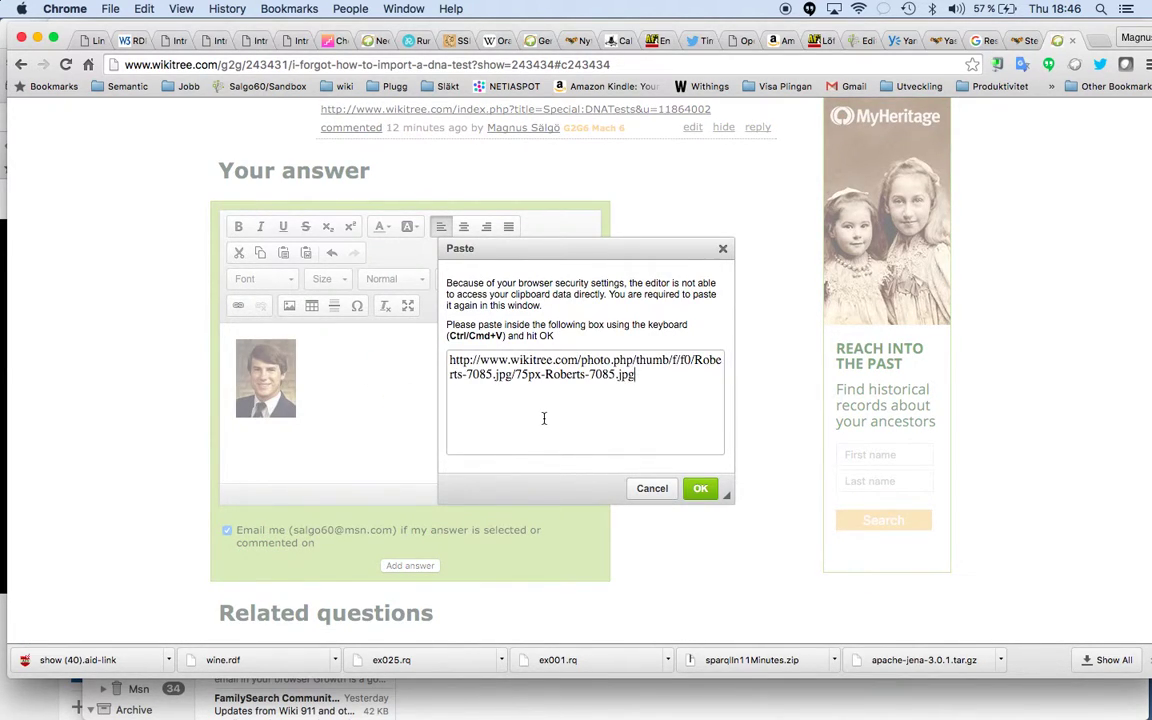
{"action": "left_click", "coordinate": [652, 490]}
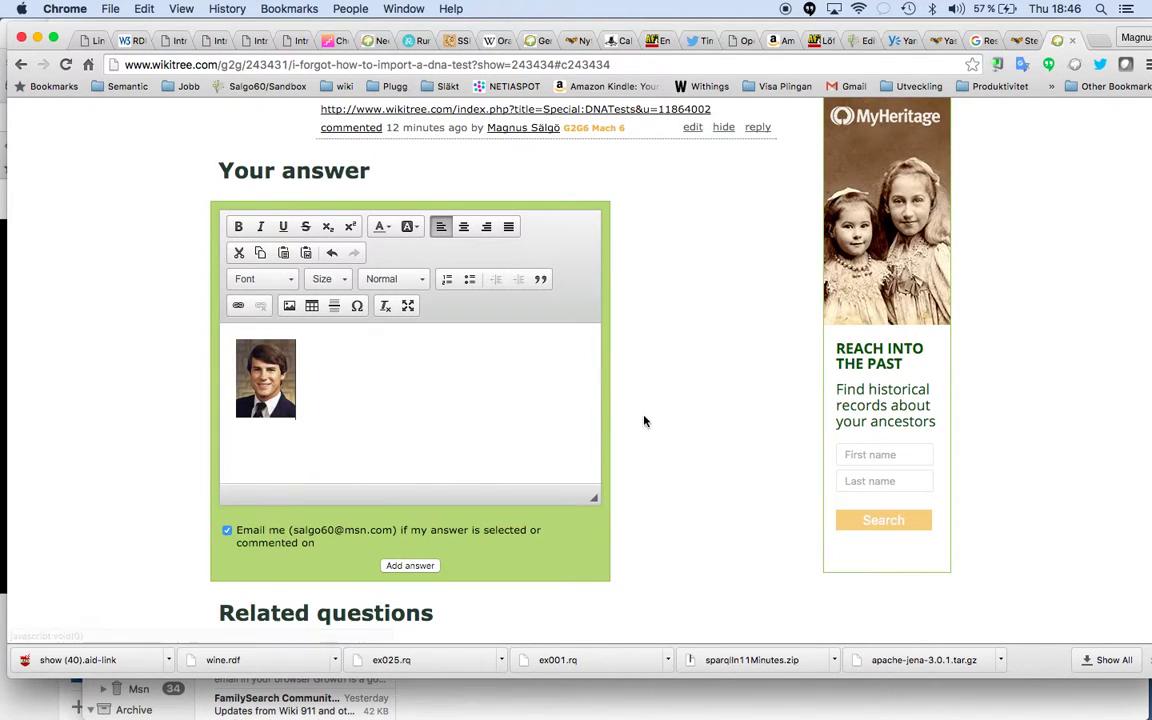
{"action": "scroll", "coordinate": [650, 350], "scroll_direction": "up", "scroll_amount": 6}
{"action": "scroll", "coordinate": [750, 220], "scroll_direction": "down", "scroll_amount": 4}
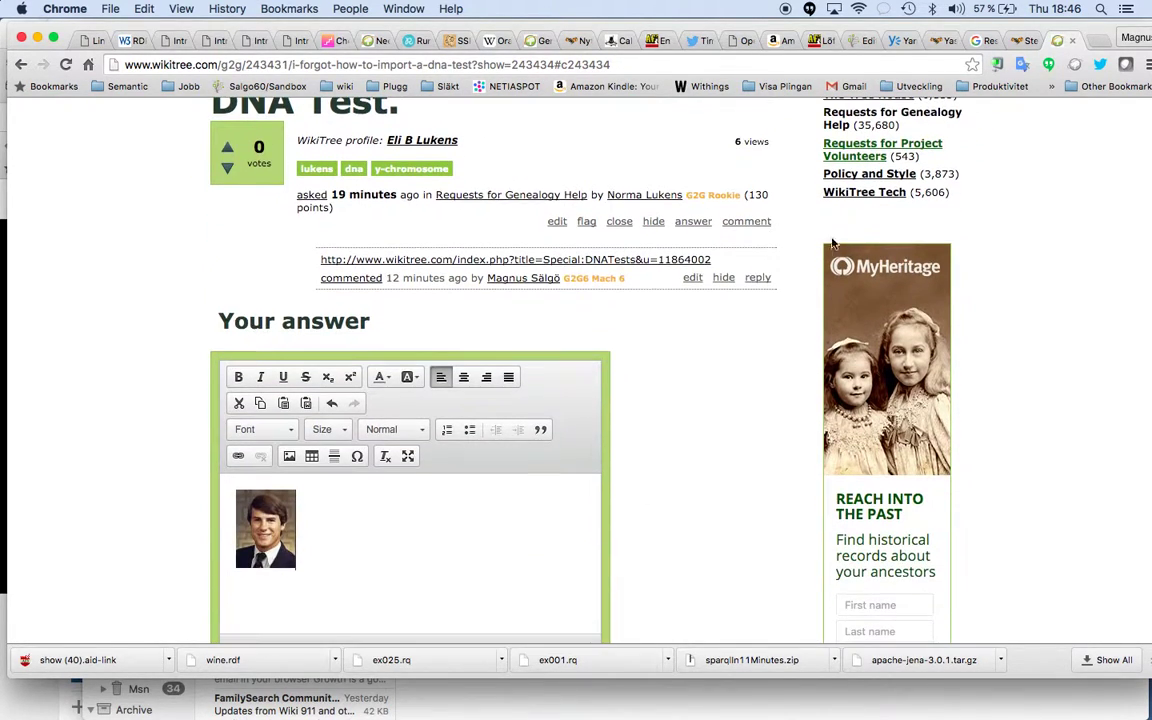
{"action": "right_click", "coordinate": [859, 296]}
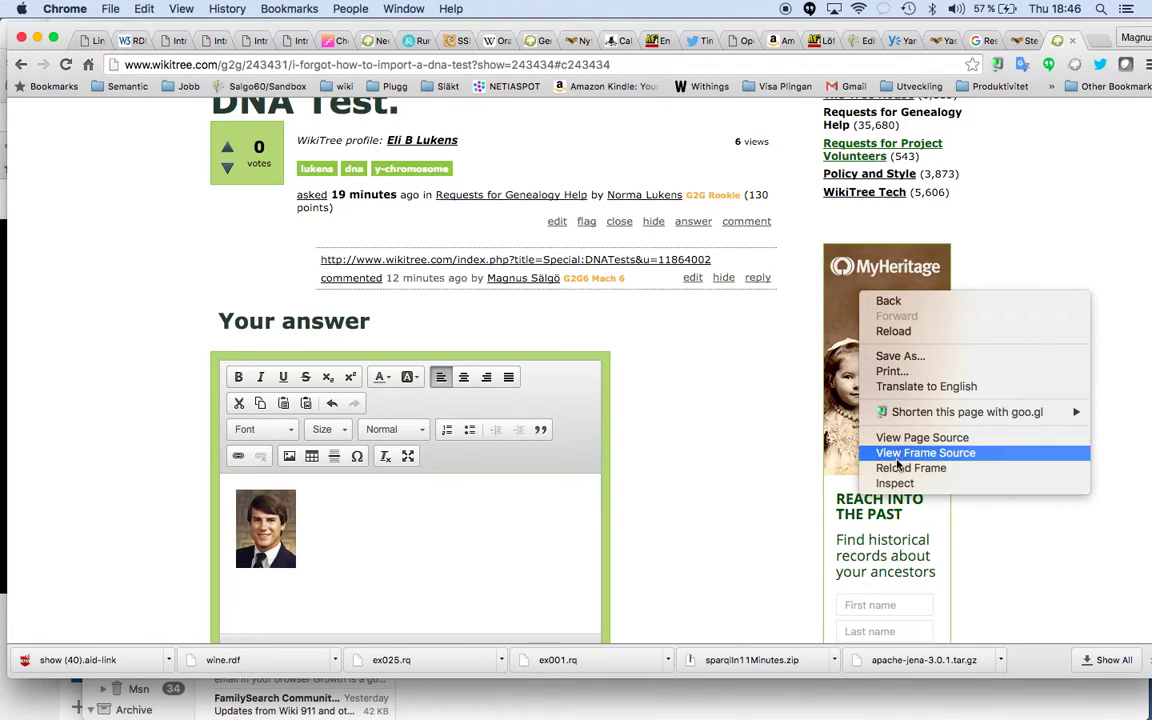
{"action": "key", "text": "Escape"}
{"action": "right_click", "coordinate": [859, 304]}
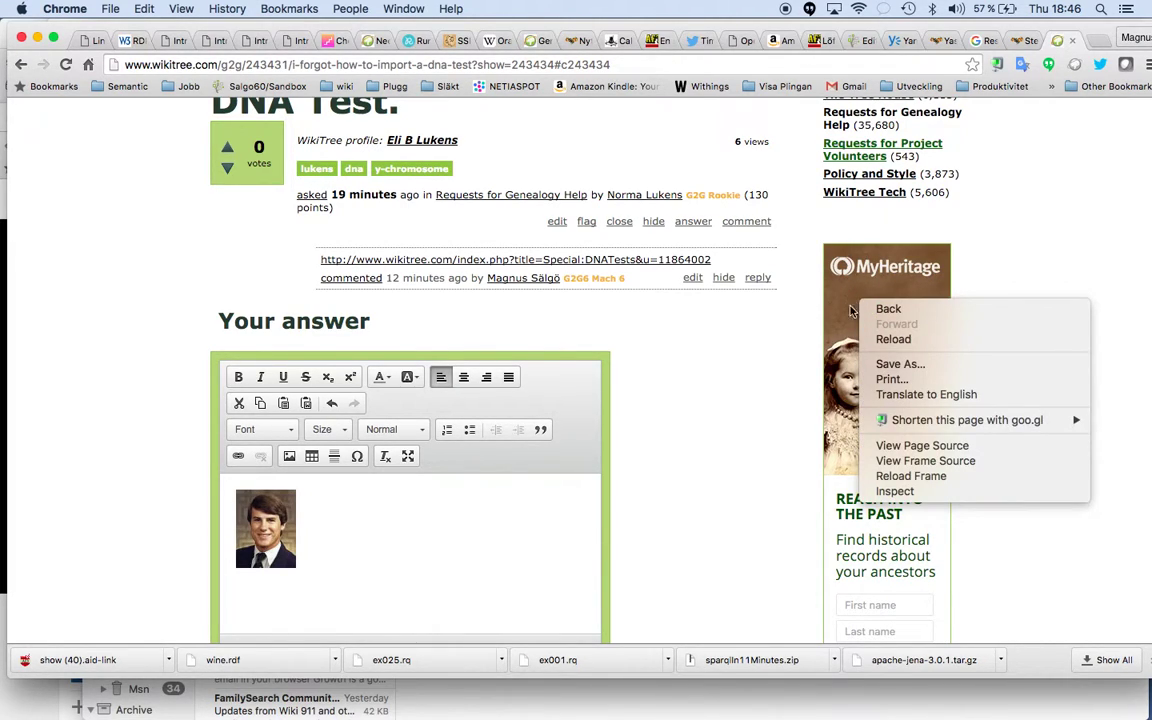
{"action": "left_click", "coordinate": [766, 372]}
{"action": "scroll", "coordinate": [766, 372], "scroll_direction": "down", "scroll_amount": 10}
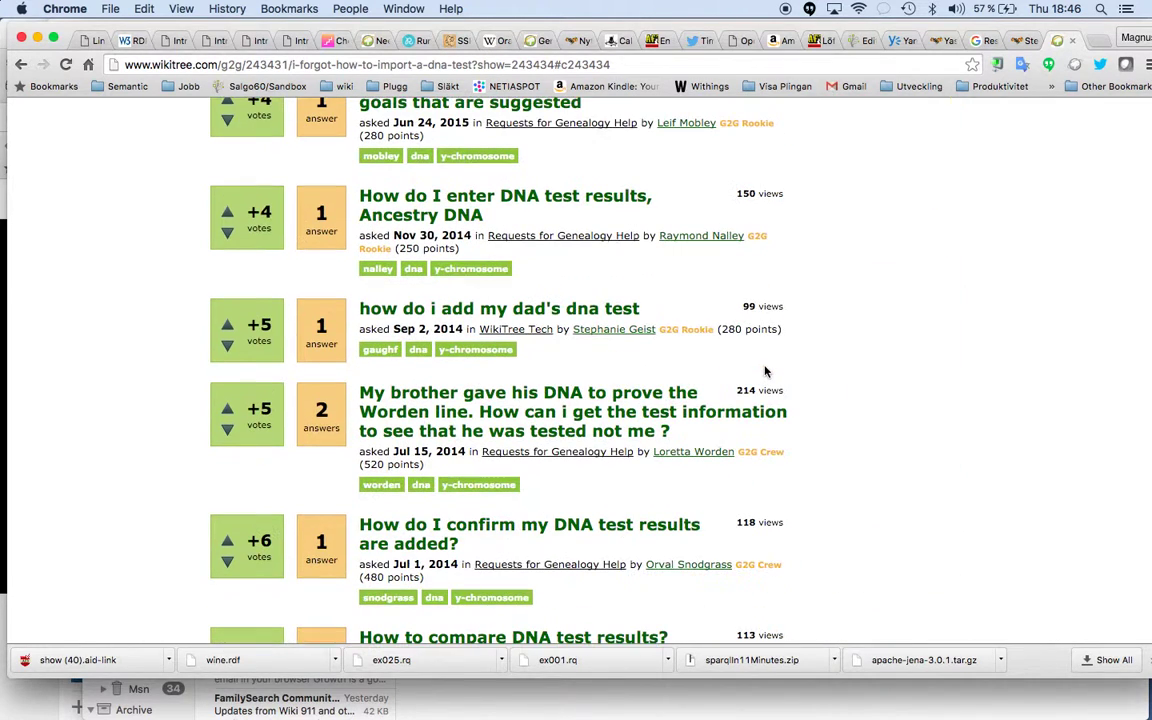
{"action": "right_click", "coordinate": [228, 346]}
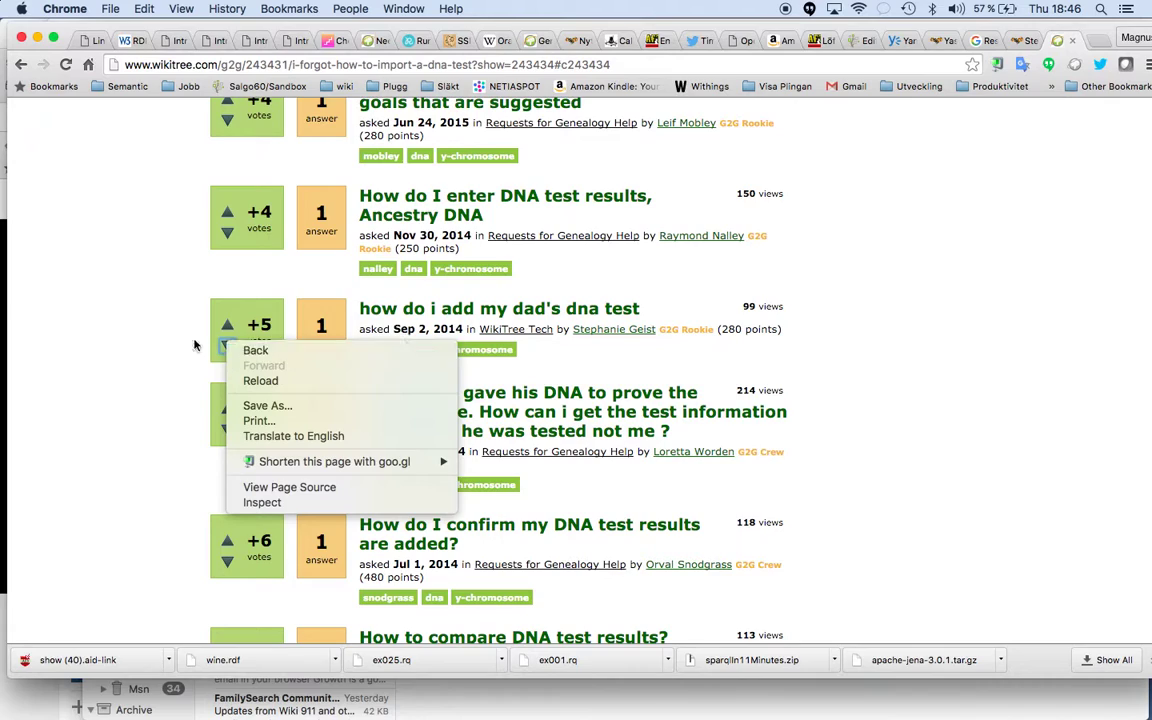
{"action": "left_click", "coordinate": [163, 336]}
{"action": "scroll", "coordinate": [163, 336], "scroll_direction": "down", "scroll_amount": 5}
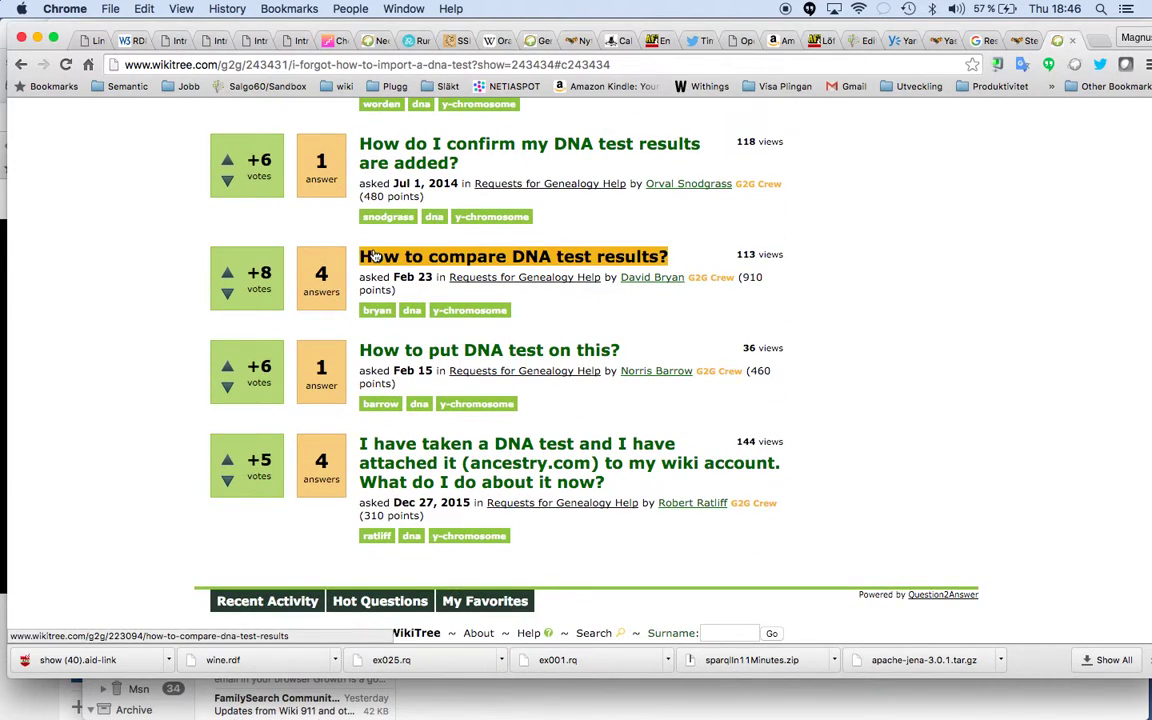
{"action": "scroll", "coordinate": [375, 255], "scroll_direction": "down", "scroll_amount": 3}
{"action": "scroll", "coordinate": [375, 255], "scroll_direction": "up", "scroll_amount": 2}
{"action": "scroll", "coordinate": [375, 255], "scroll_direction": "up", "scroll_amount": 10}
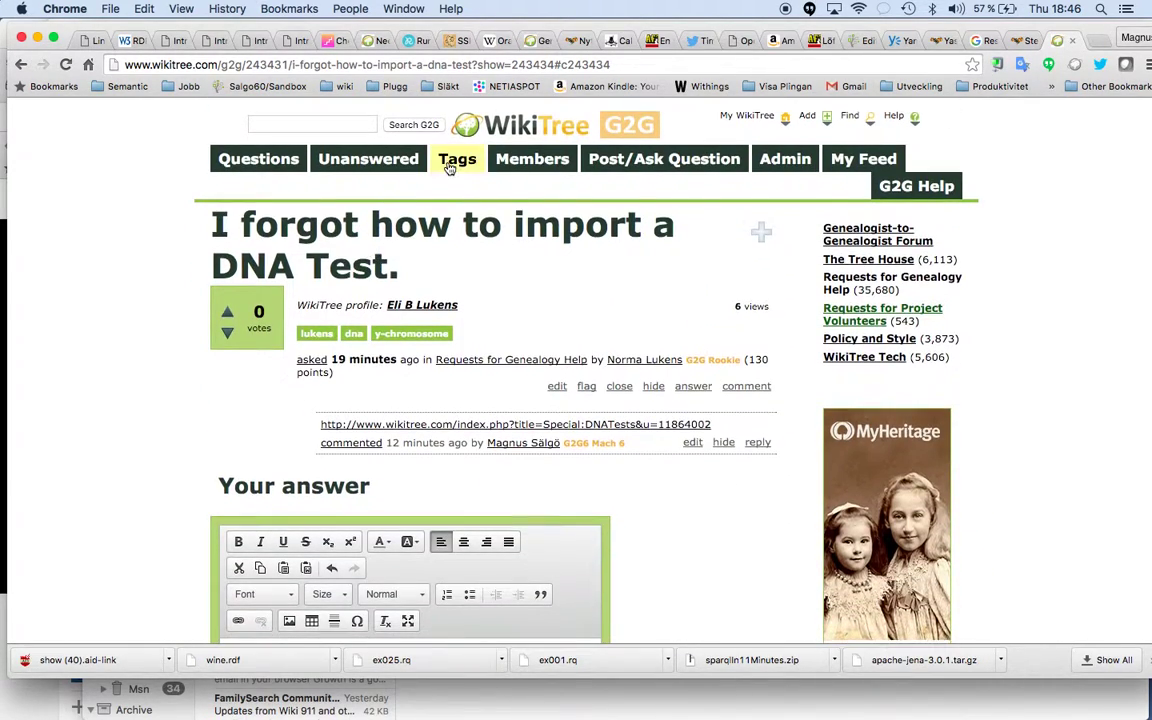
Step: Copy the WikiTree logo's image address and insert it into the answer as an image
{"action": "right_click", "coordinate": [466, 131]}
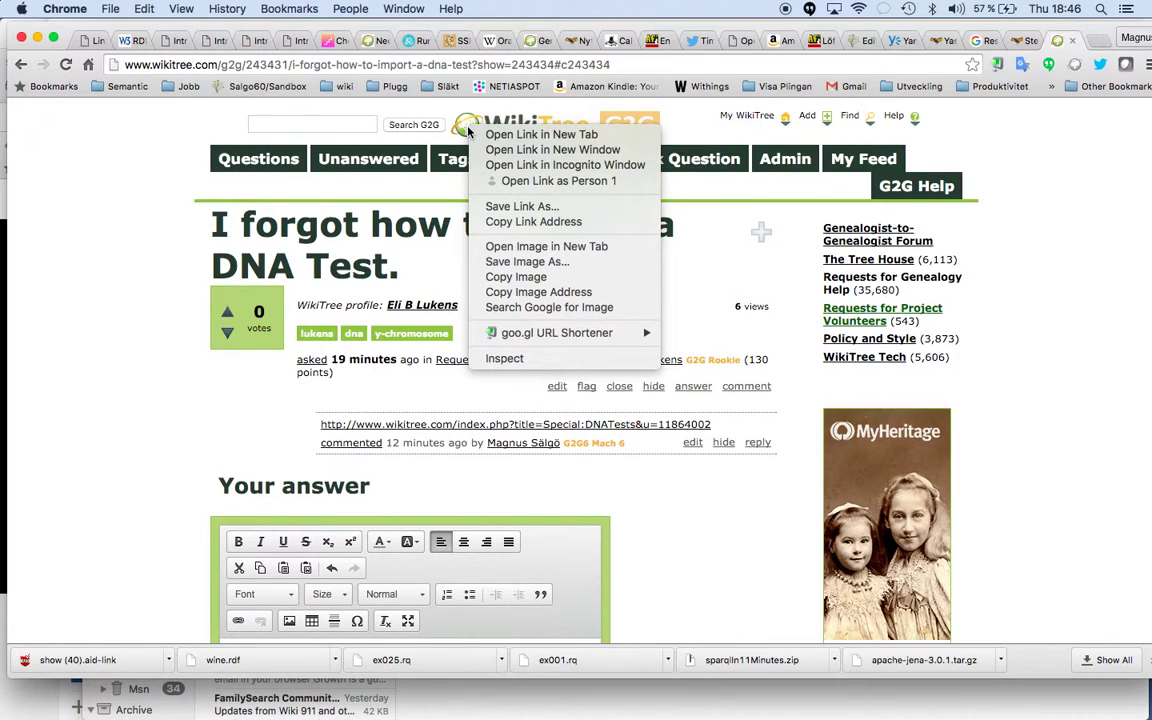
{"action": "key", "text": "Escape"}
{"action": "scroll", "coordinate": [508, 295], "scroll_direction": "down", "scroll_amount": 2}
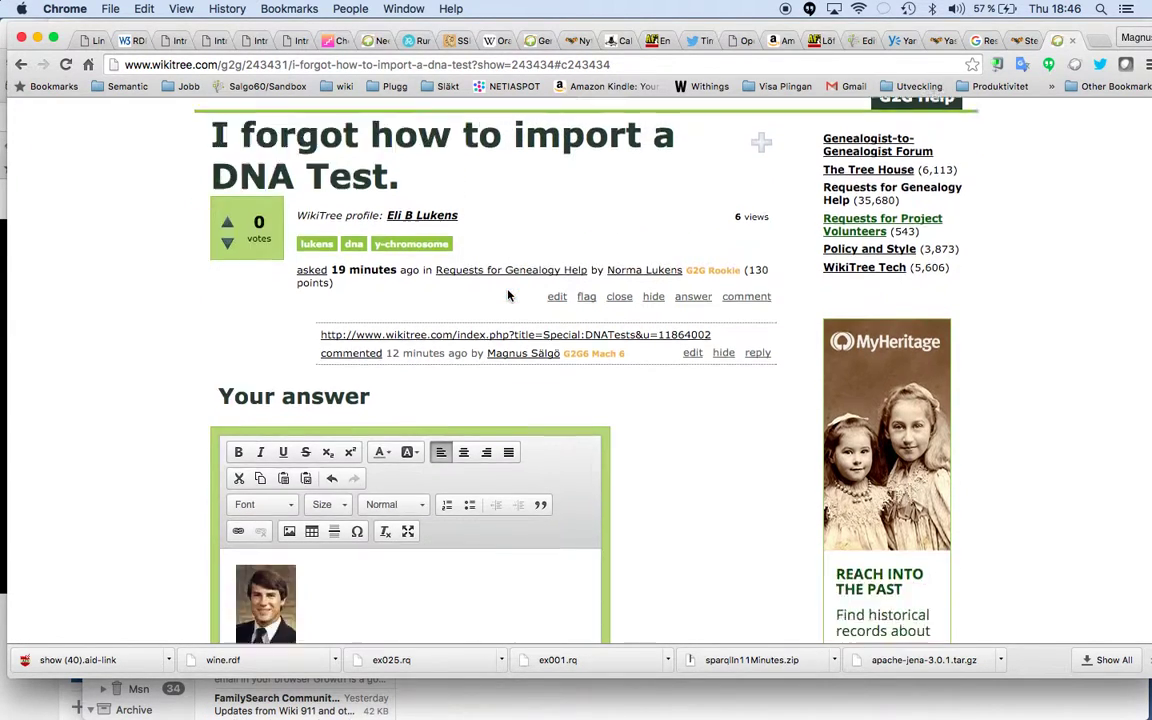
{"action": "scroll", "coordinate": [508, 295], "scroll_direction": "down", "scroll_amount": 5}
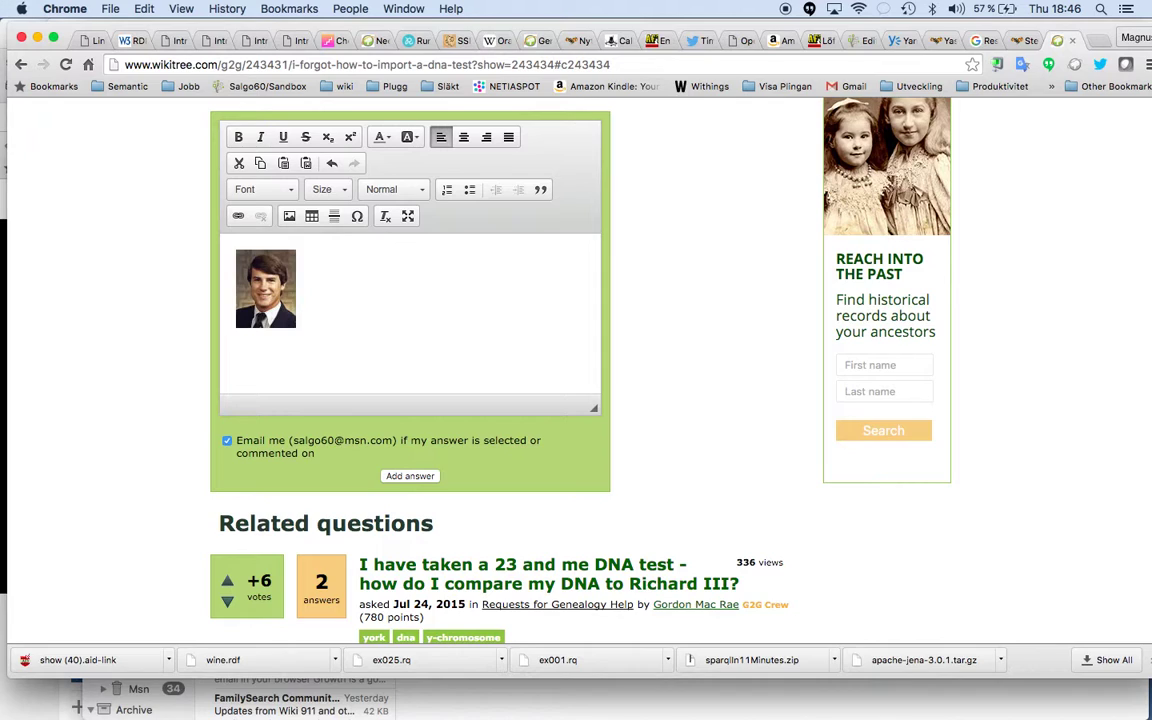
{"action": "left_click", "coordinate": [289, 216]}
{"action": "type", "text": "http://www.wikitree.com/images/Wiki-Tree.gif"}
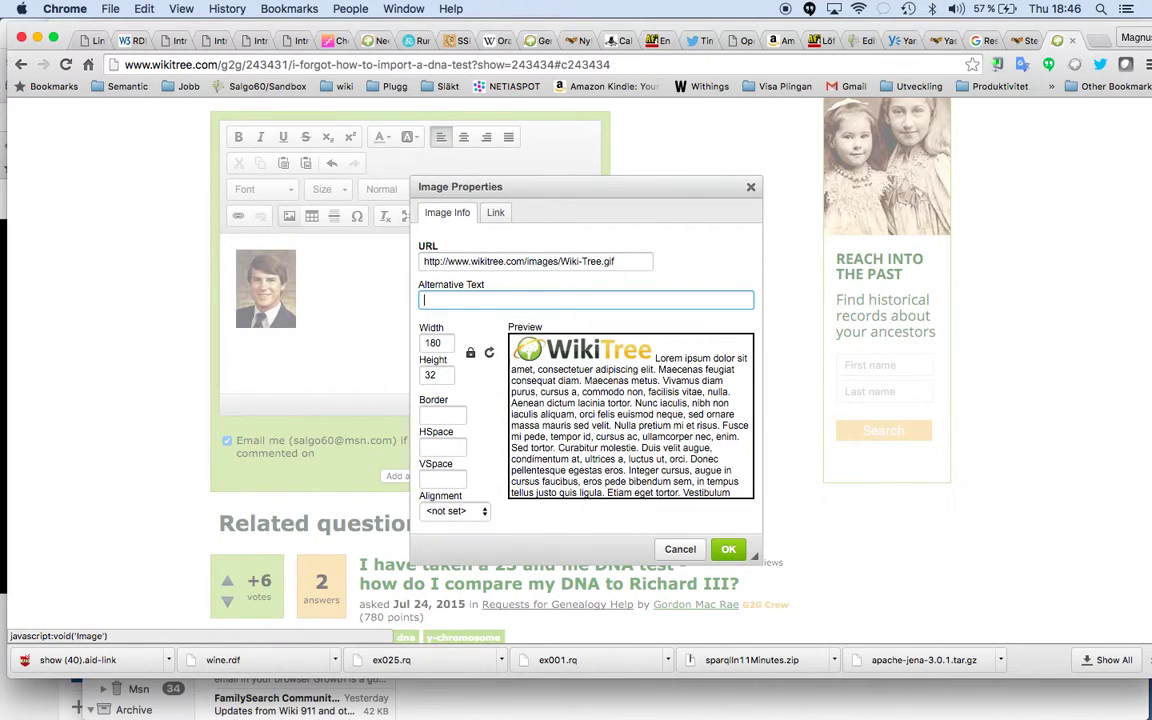
{"action": "left_click", "coordinate": [728, 548]}
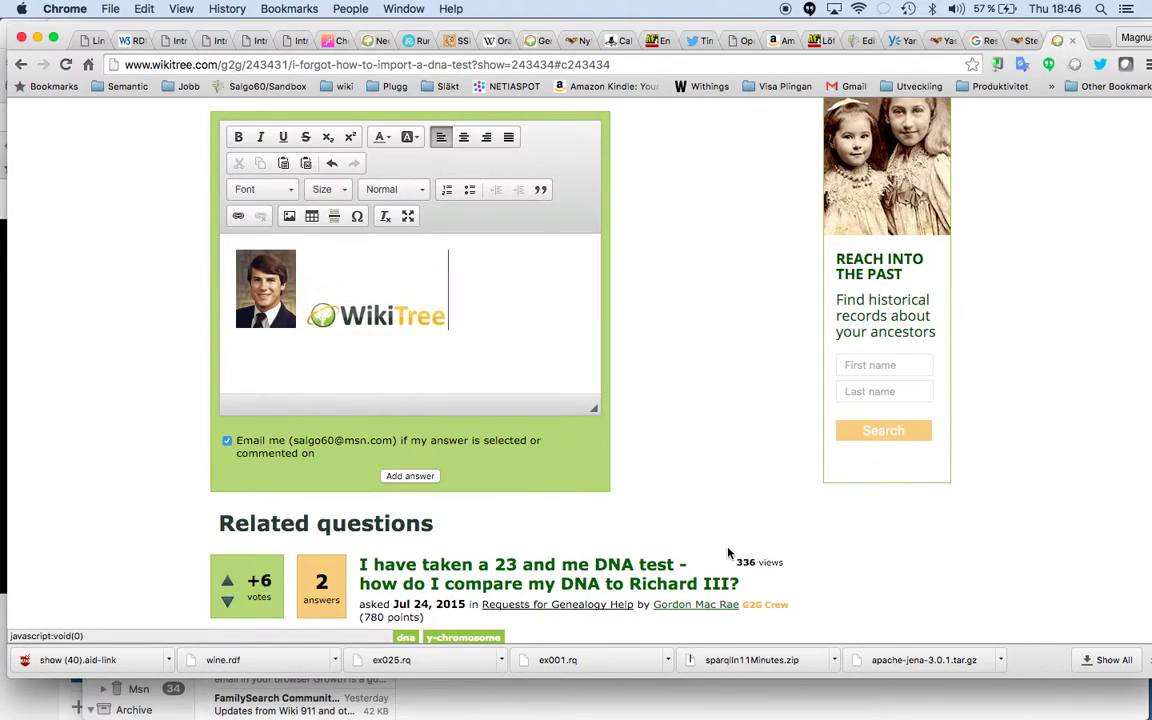